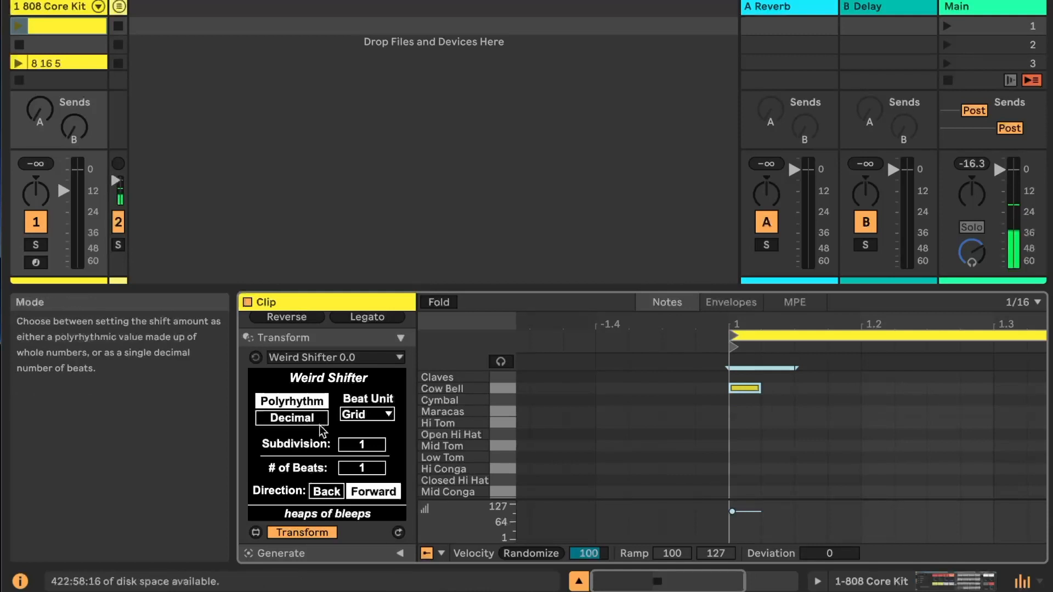
Compare Weird Shifter's Decimal and Polyrhythm modes and view the available Beat Unit options
click(310, 413)
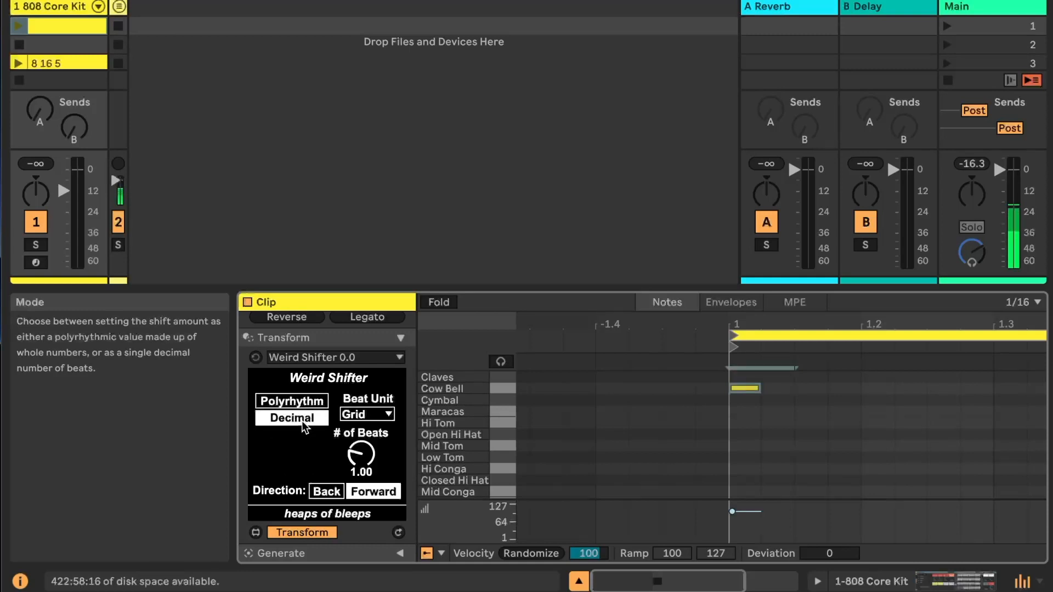
click(305, 408)
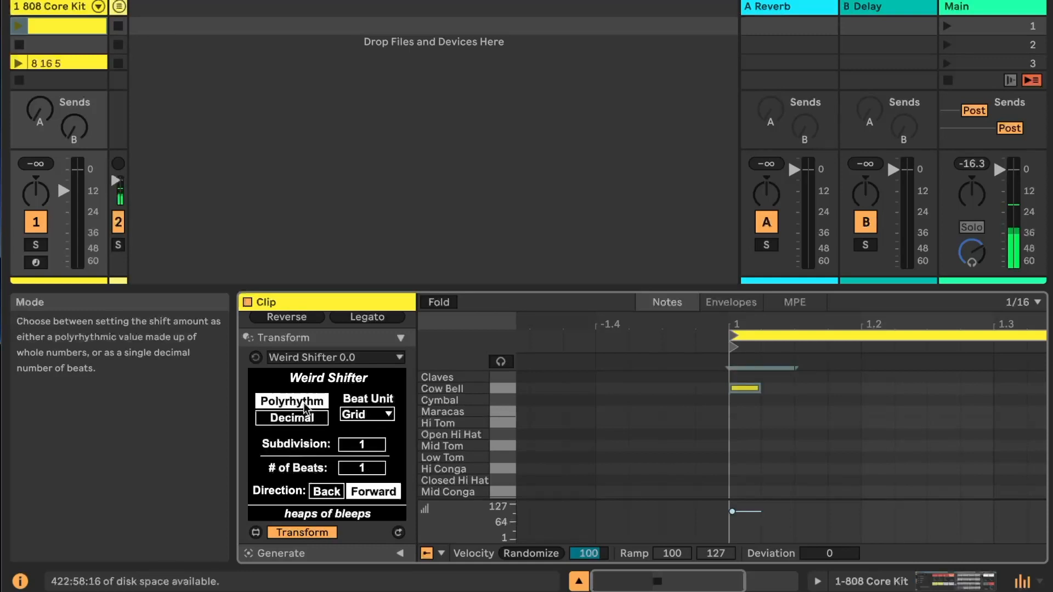
click(291, 422)
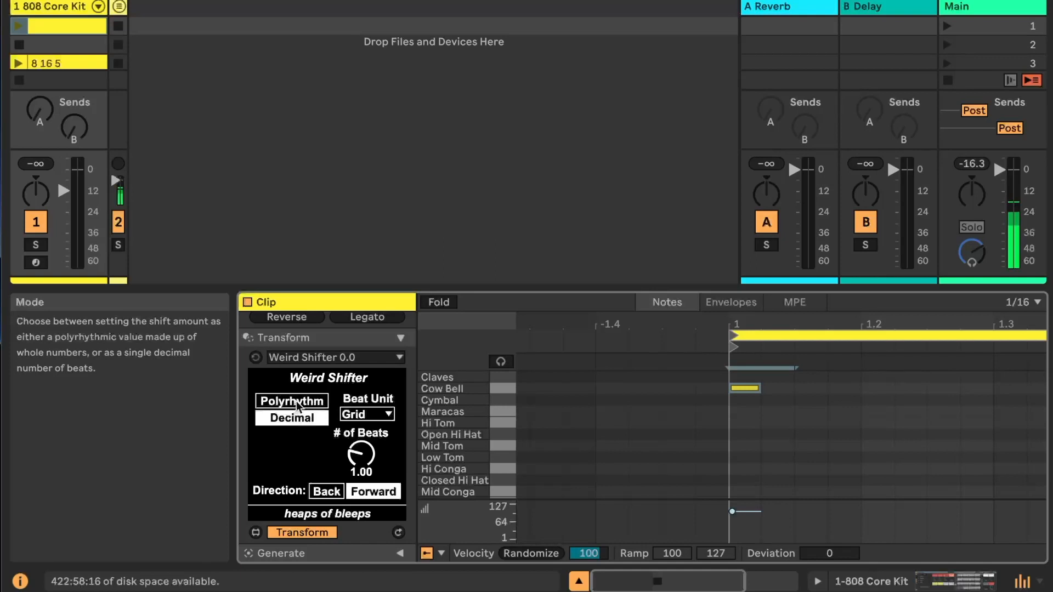
click(300, 405)
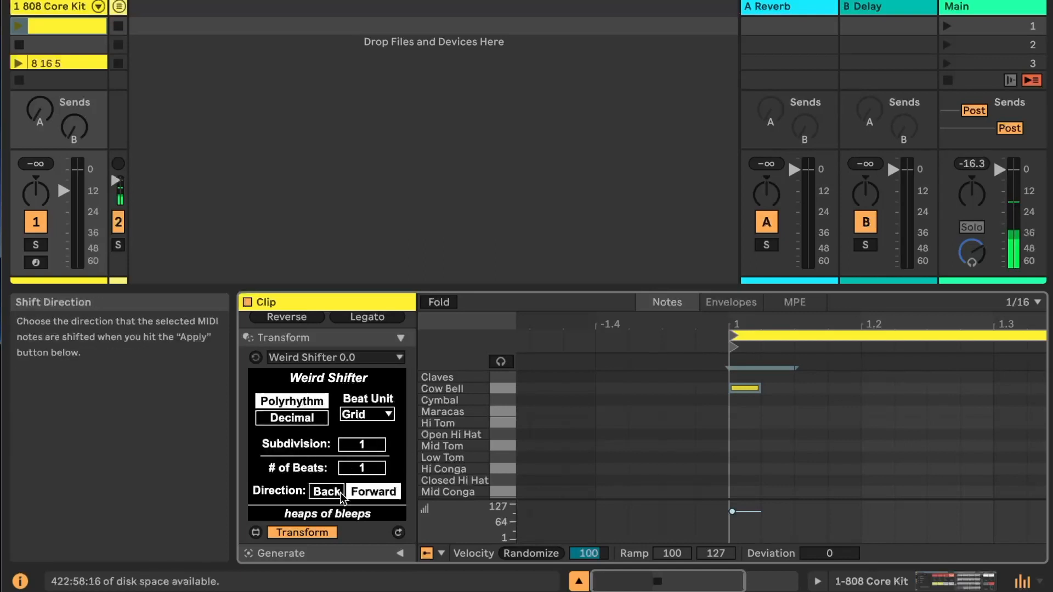
click(362, 414)
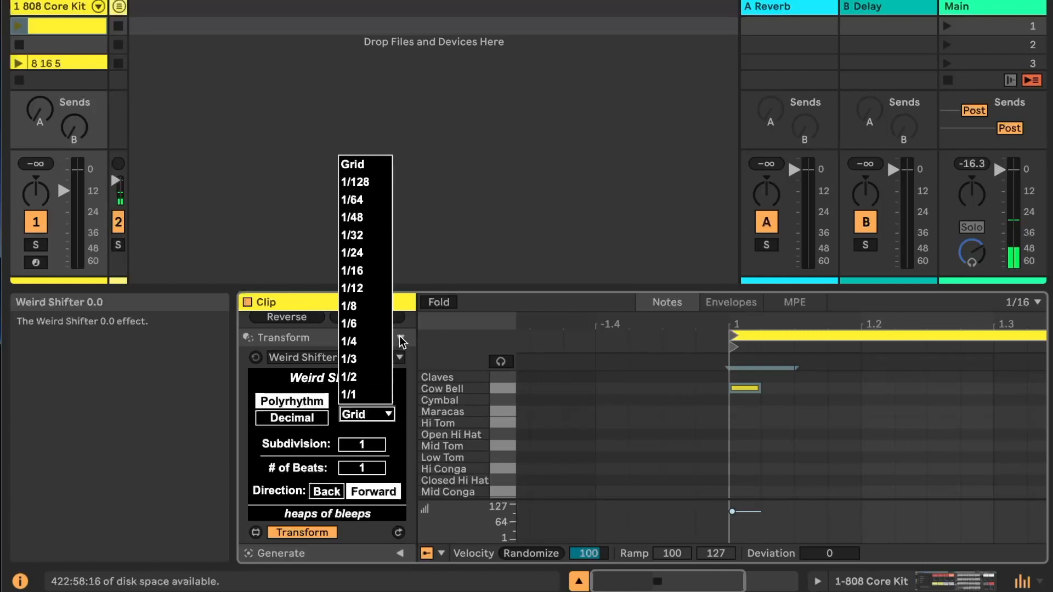
click(452, 339)
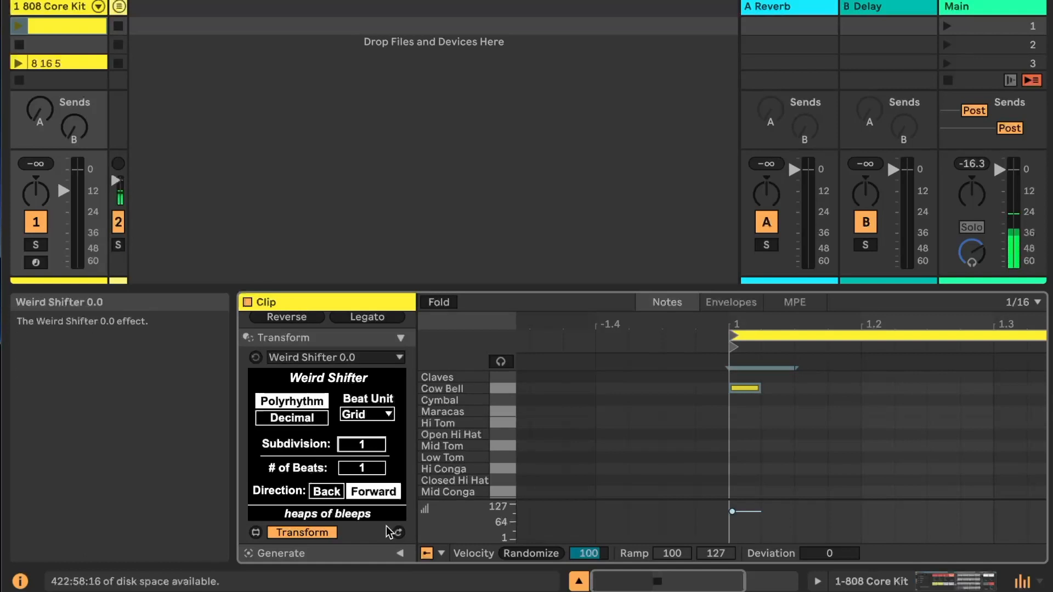
Set the polyrhythm shift amount to subdivision 5 over 4 beats
drag(365, 445, 365, 428)
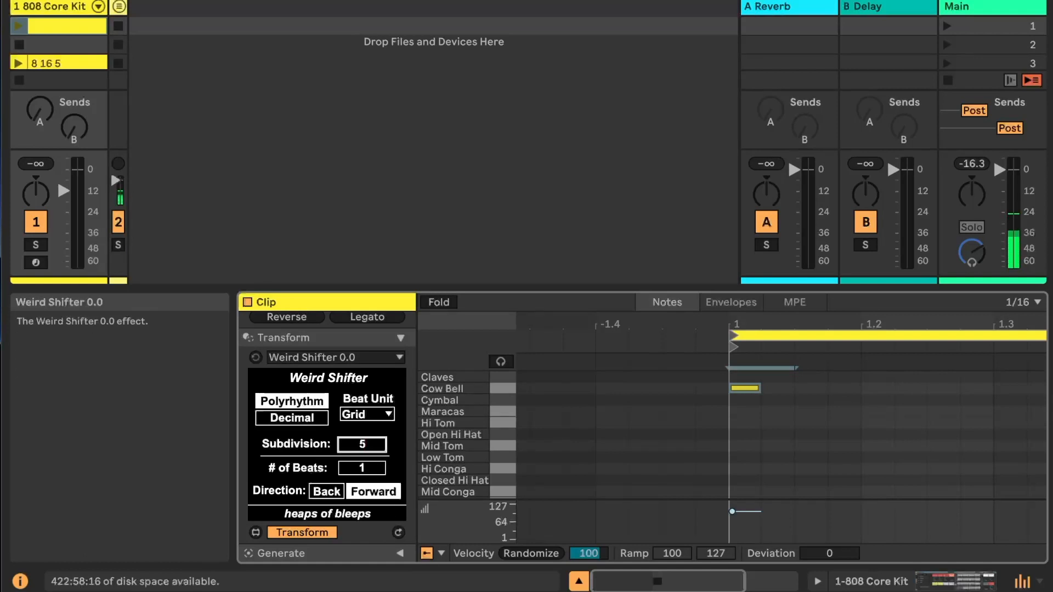
click(364, 469)
text(4)
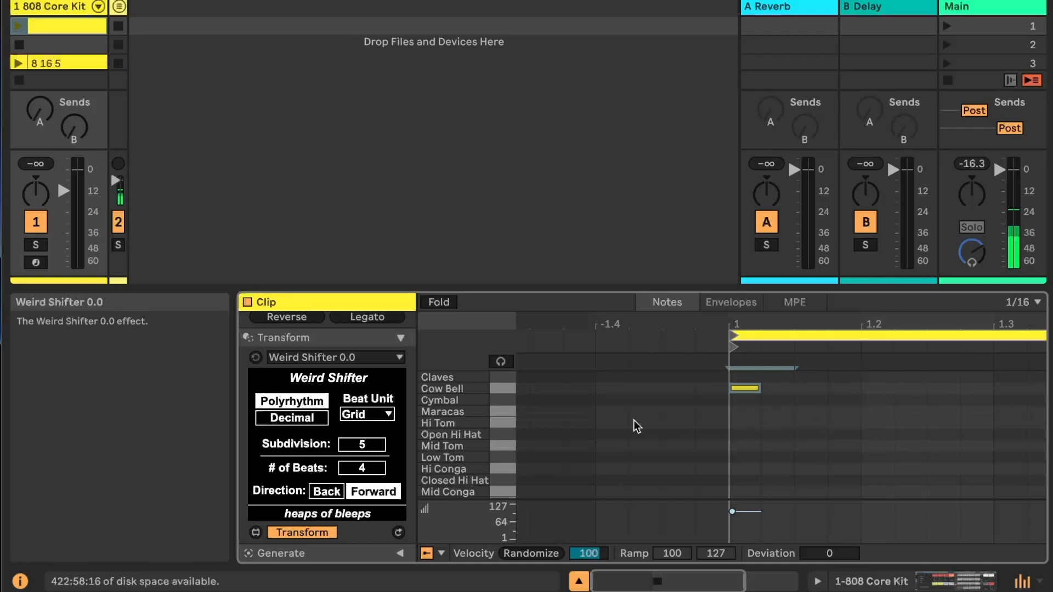
Select the Cow Bell note at the clip start and shift it forward five times with Weird Shifter
drag(790, 414, 737, 391)
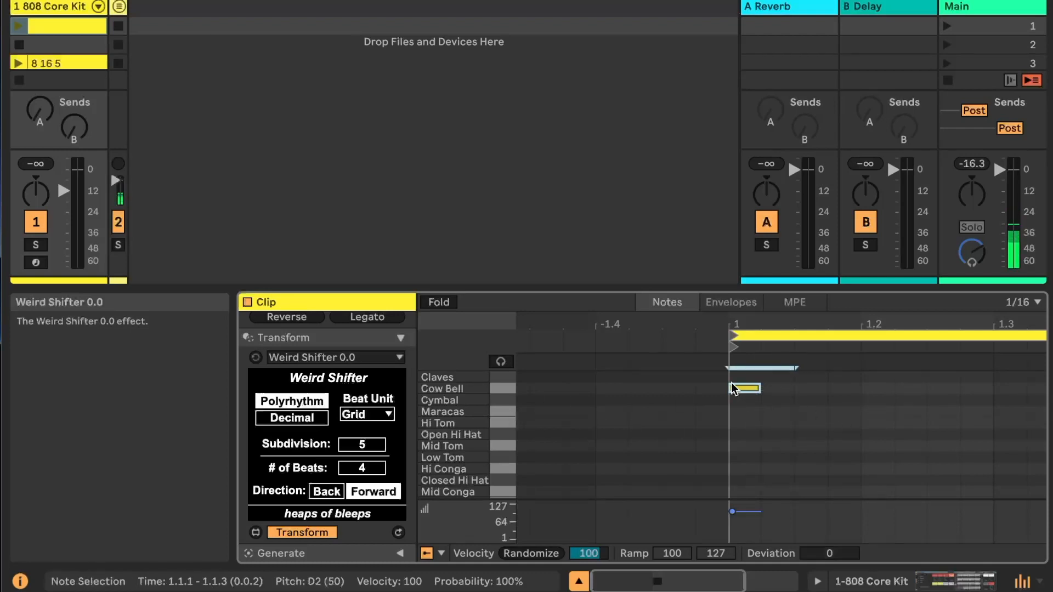
click(399, 532)
click(399, 533)
click(399, 533)
click(398, 533)
click(398, 533)
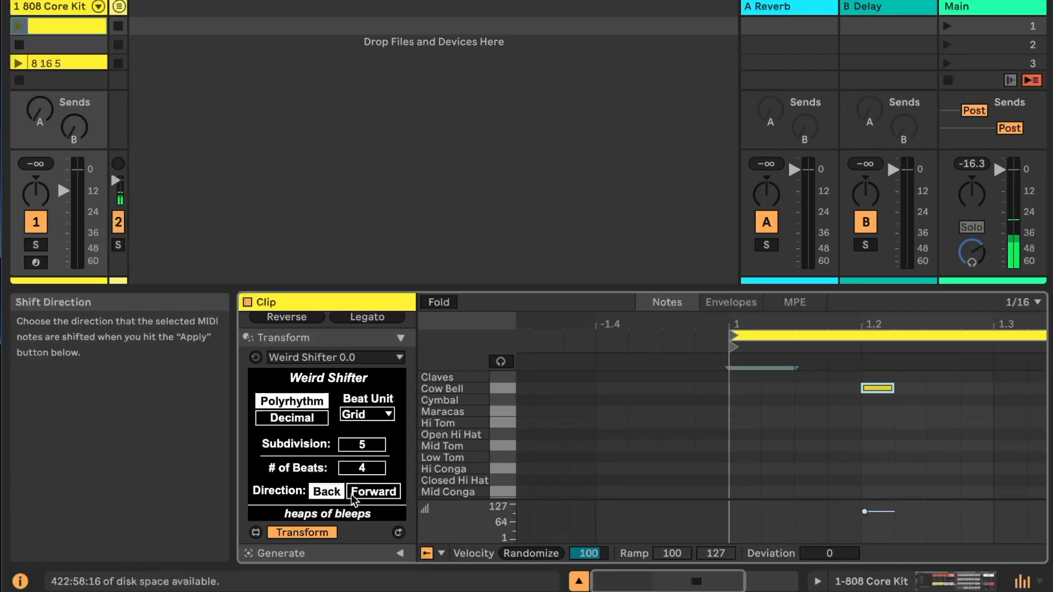
Shift the Cow Bell note three times in the Back direction
click(399, 533)
click(399, 533)
click(398, 533)
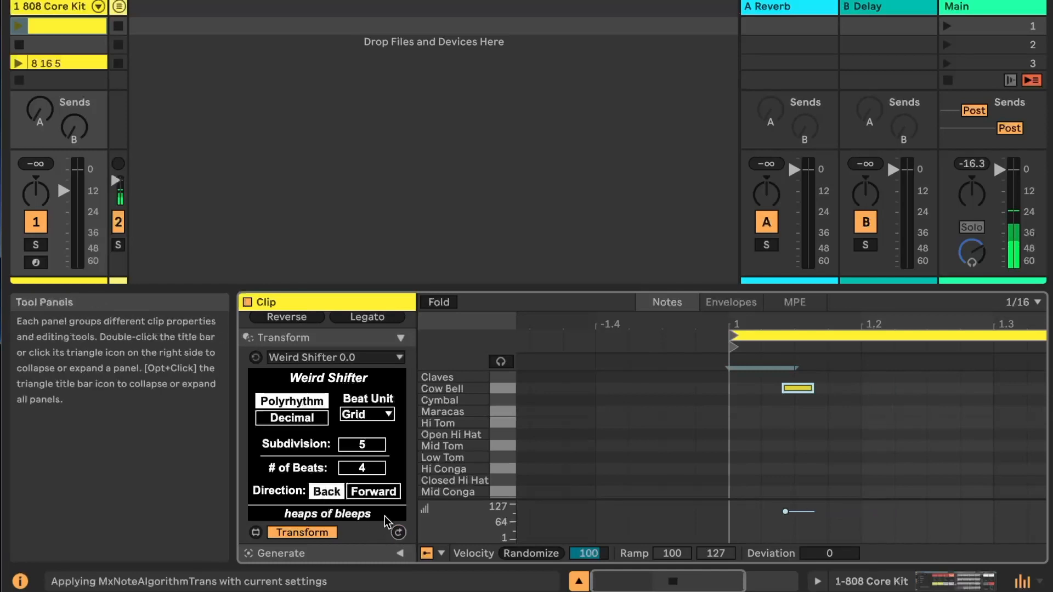
Set the shift direction to Forward and shift the Cow Bell note six times
click(374, 491)
click(398, 533)
click(399, 533)
click(399, 533)
click(399, 533)
click(399, 533)
click(399, 534)
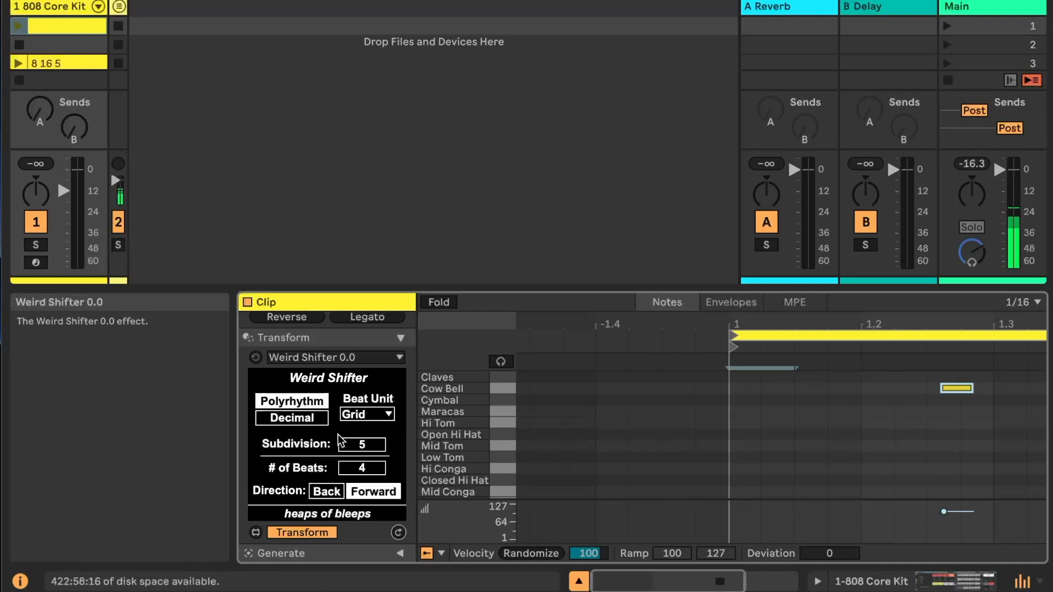
Switch Weird Shifter to Decimal mode and move the Cow Bell note back to the start of the clip
click(305, 419)
click(953, 388)
drag(953, 388, 741, 388)
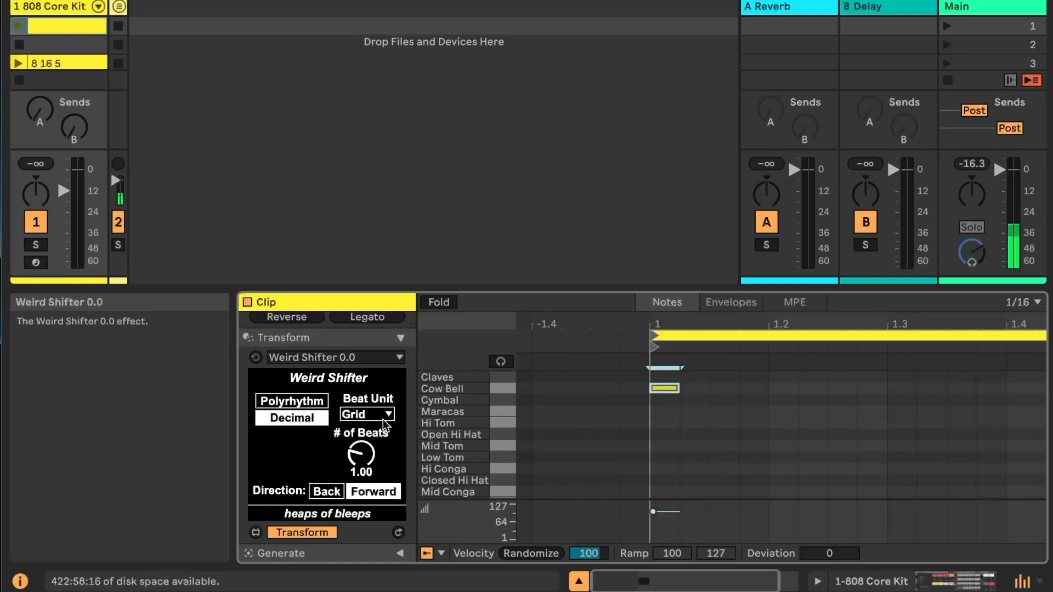
Set the decimal number of beats to 3.14 and shift the Cow Bell note forward three times
click(358, 452)
text(3.14)
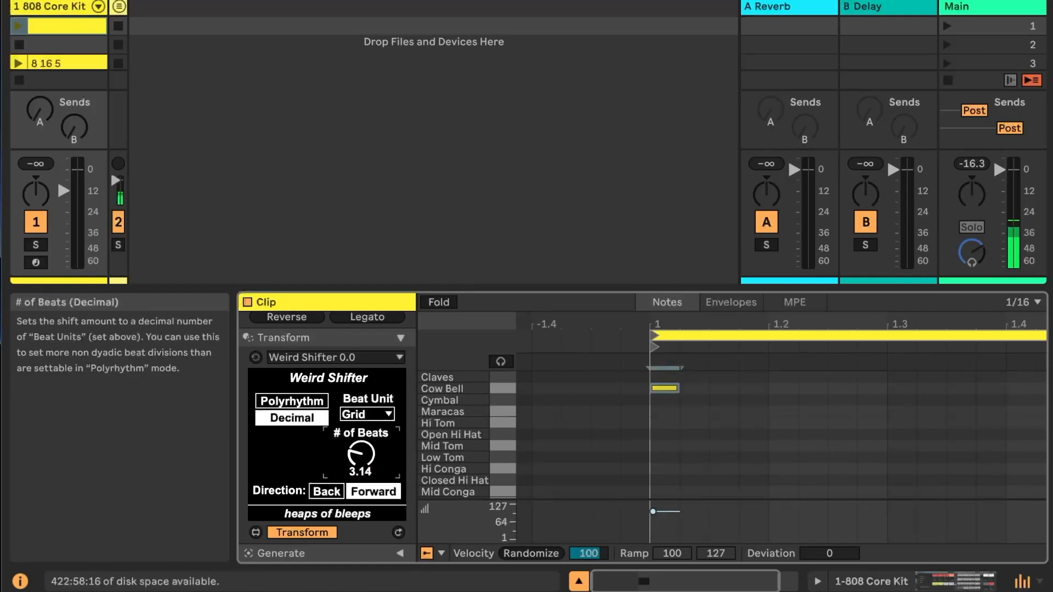
key(Return)
click(665, 388)
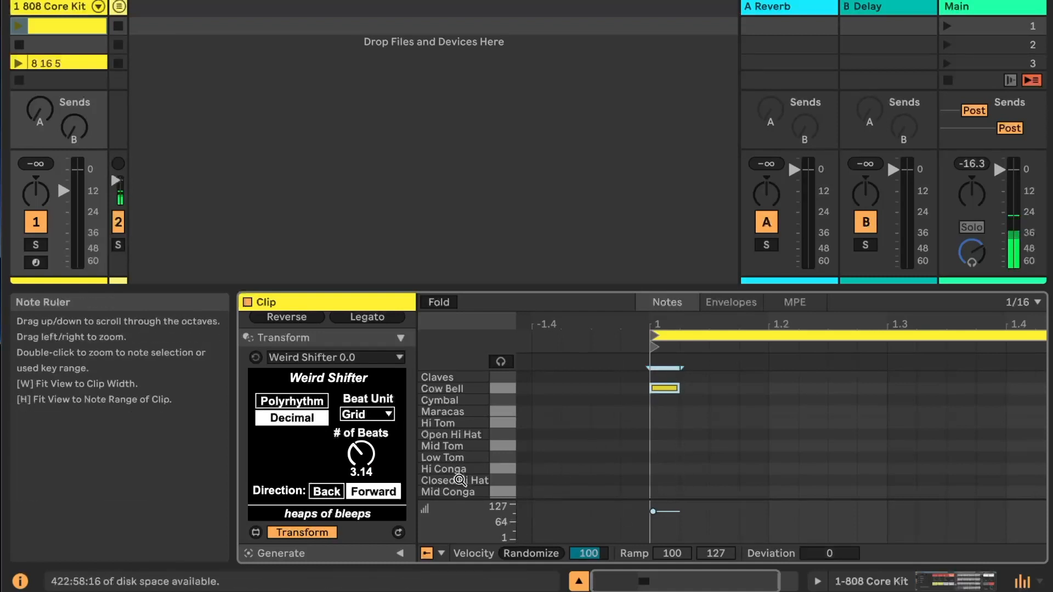
click(399, 534)
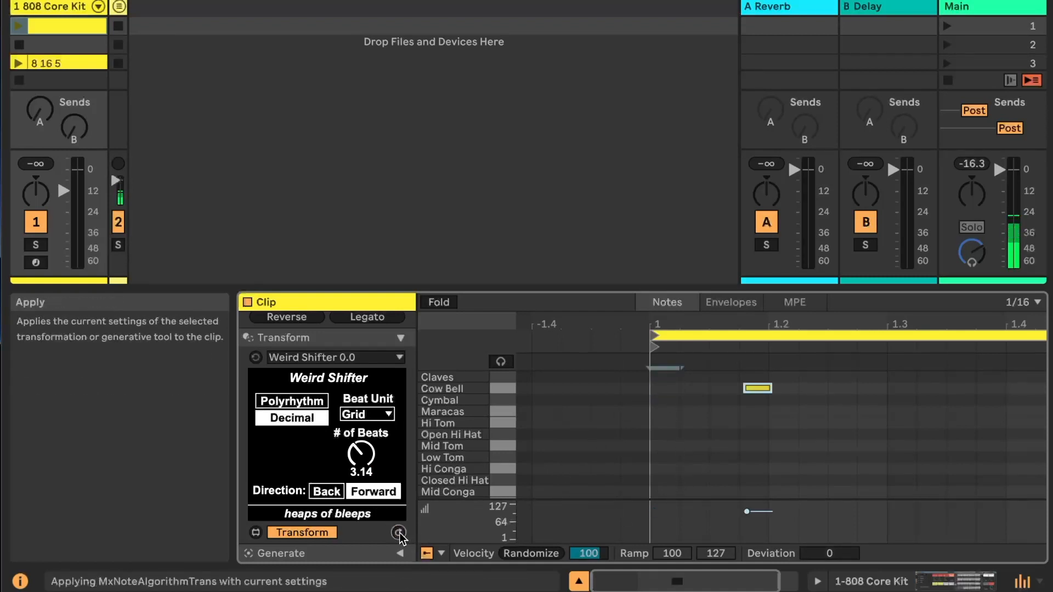
drag(757, 328, 757, 384)
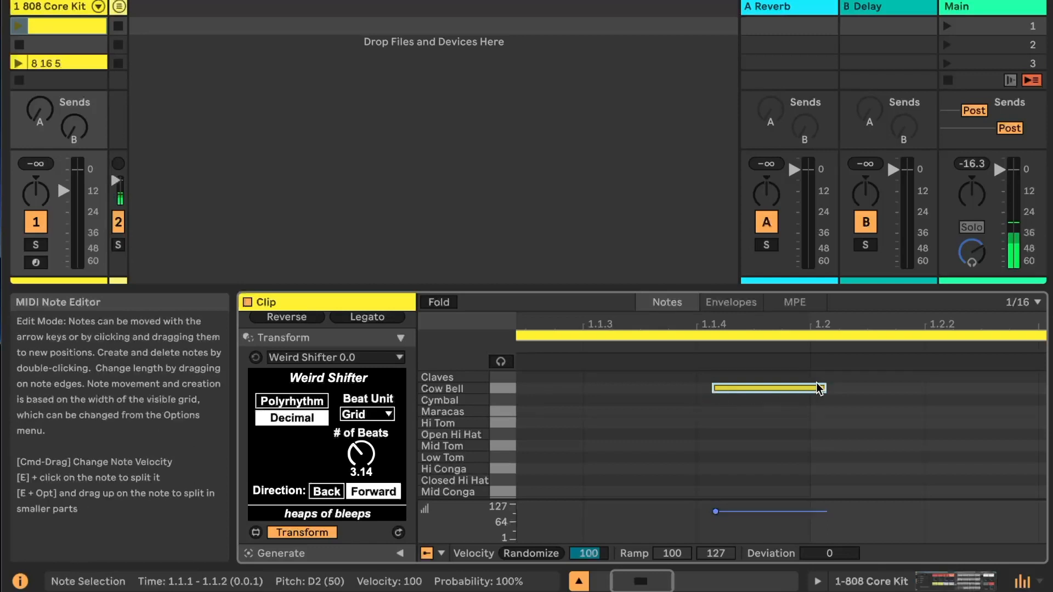
key(w)
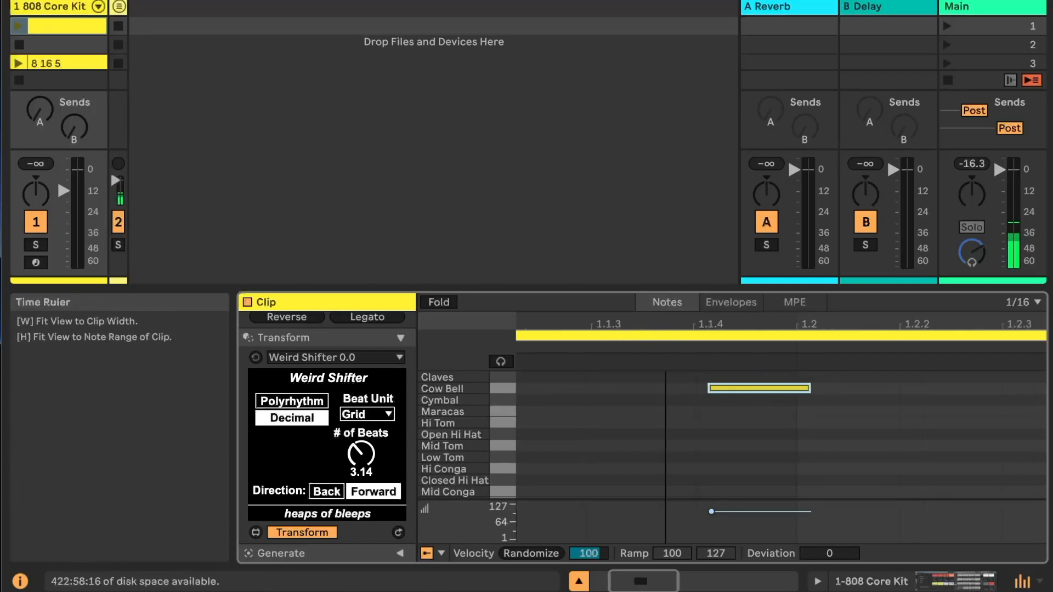
click(399, 534)
click(399, 534)
Set the direction to Back and shift the Cow Bell note three times by 3.14 beats
click(327, 491)
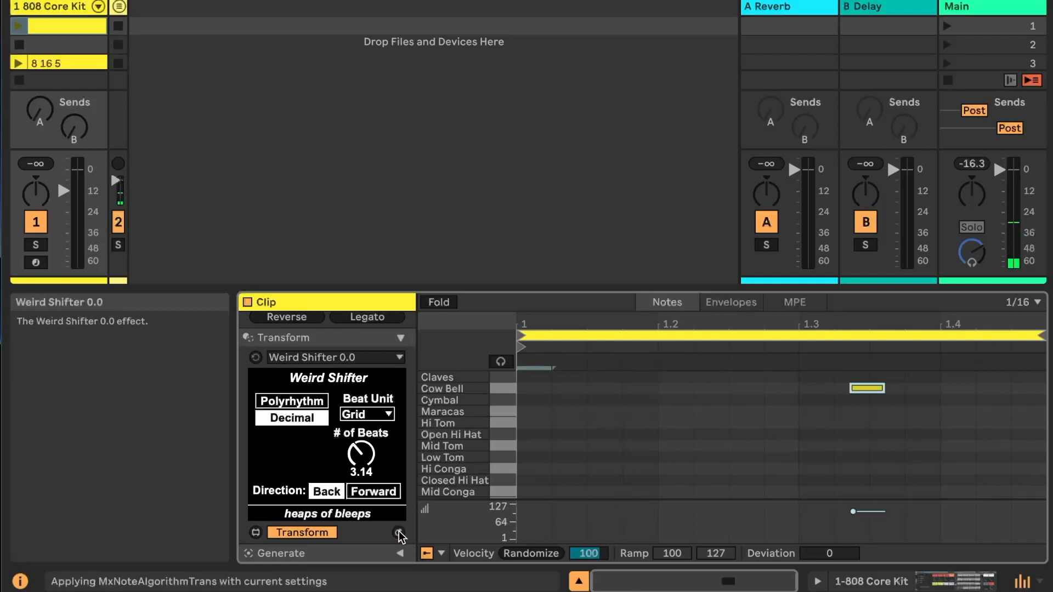
click(400, 534)
click(400, 534)
click(399, 533)
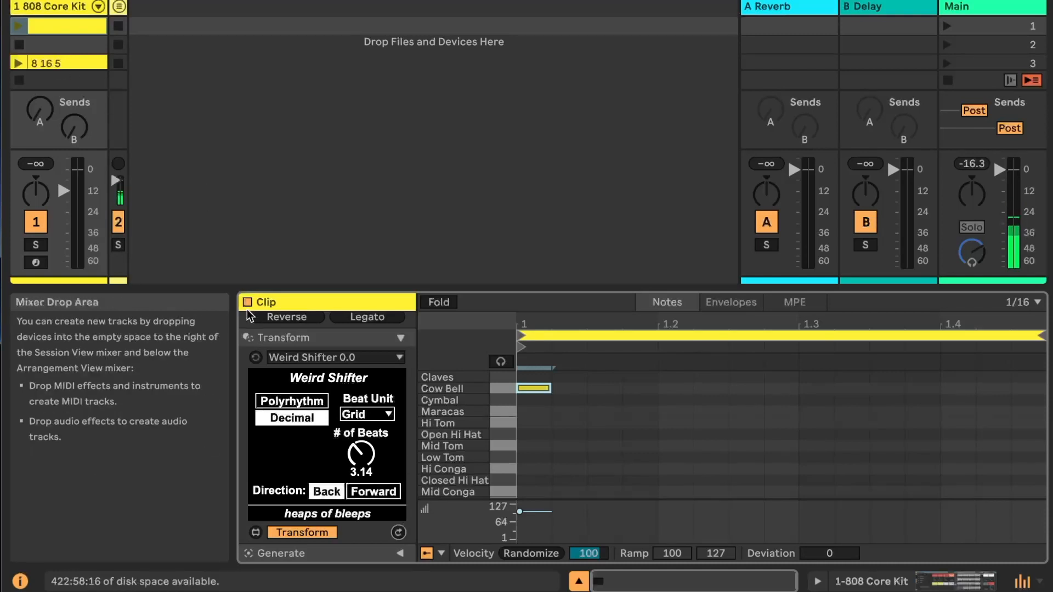
Select all notes in the 8 16 5 clip and set Weird Shifter to Polyrhythm, beat unit 1/8, subdivision 16 and 5 beats
click(291, 401)
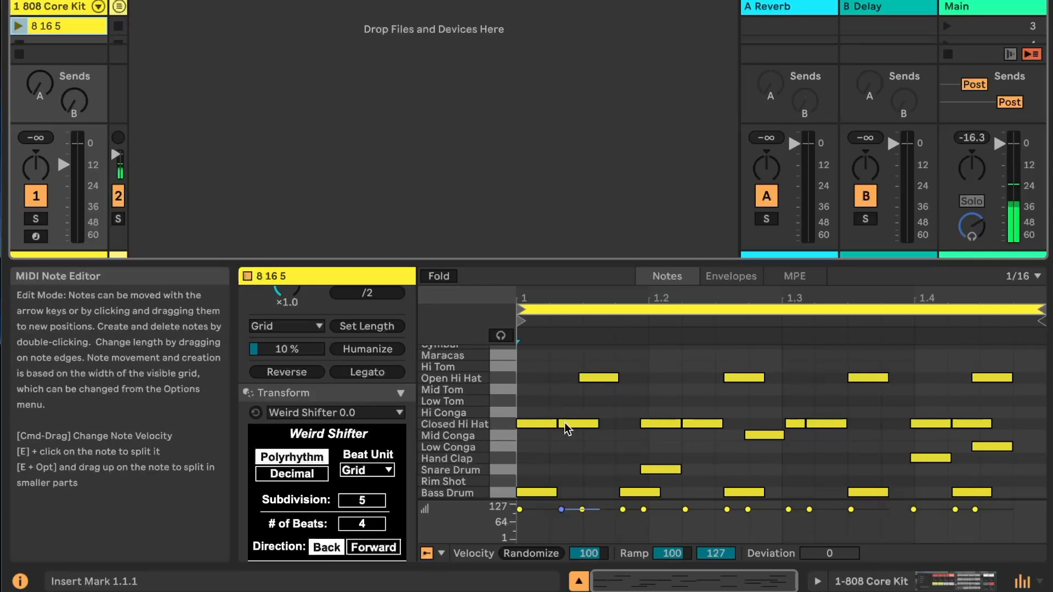
key(super+a)
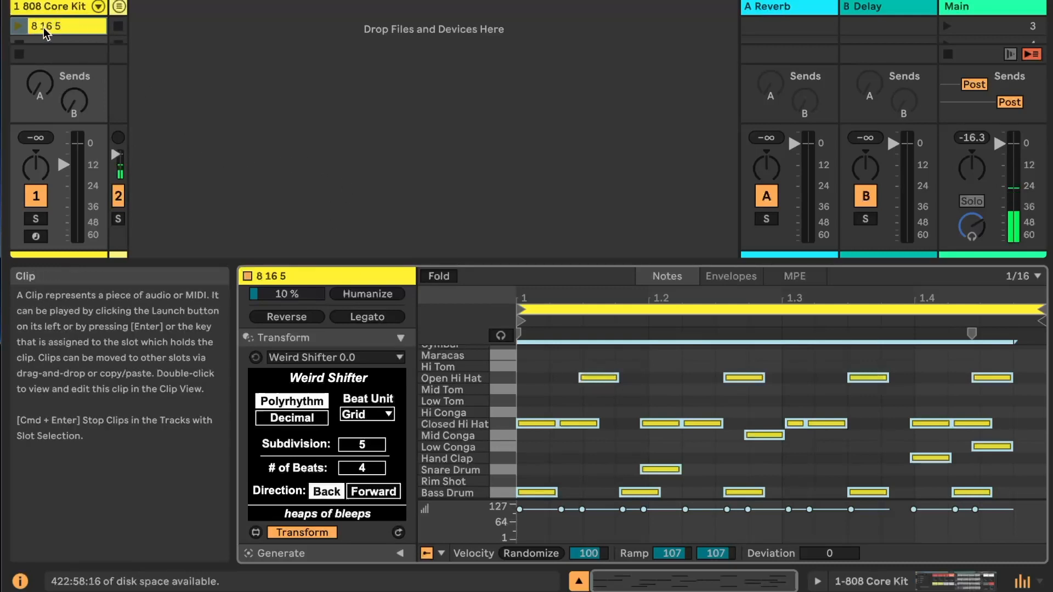
click(383, 416)
click(367, 304)
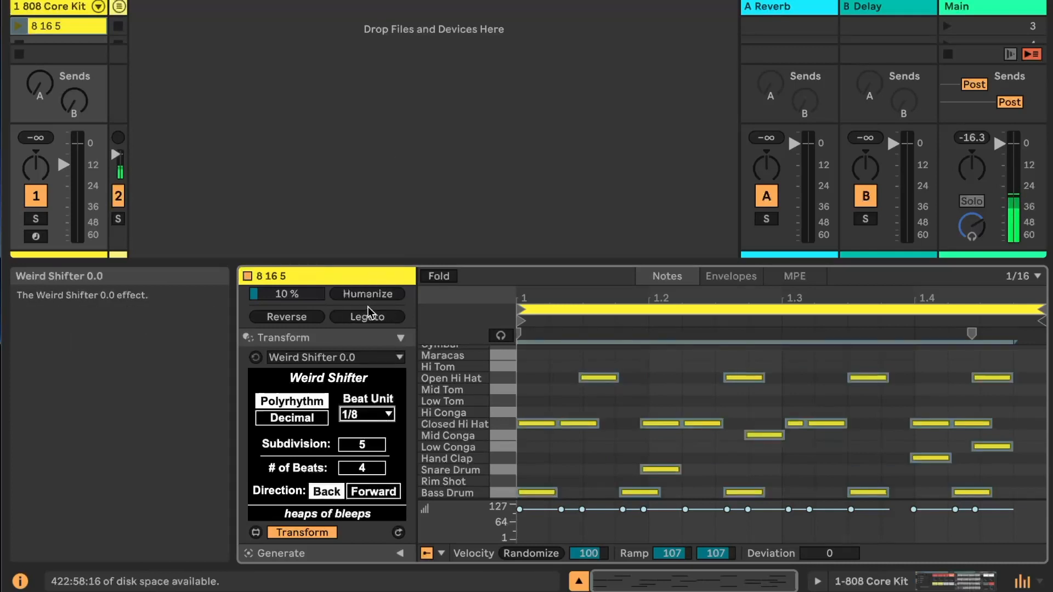
click(376, 447)
text(16)
key(Return)
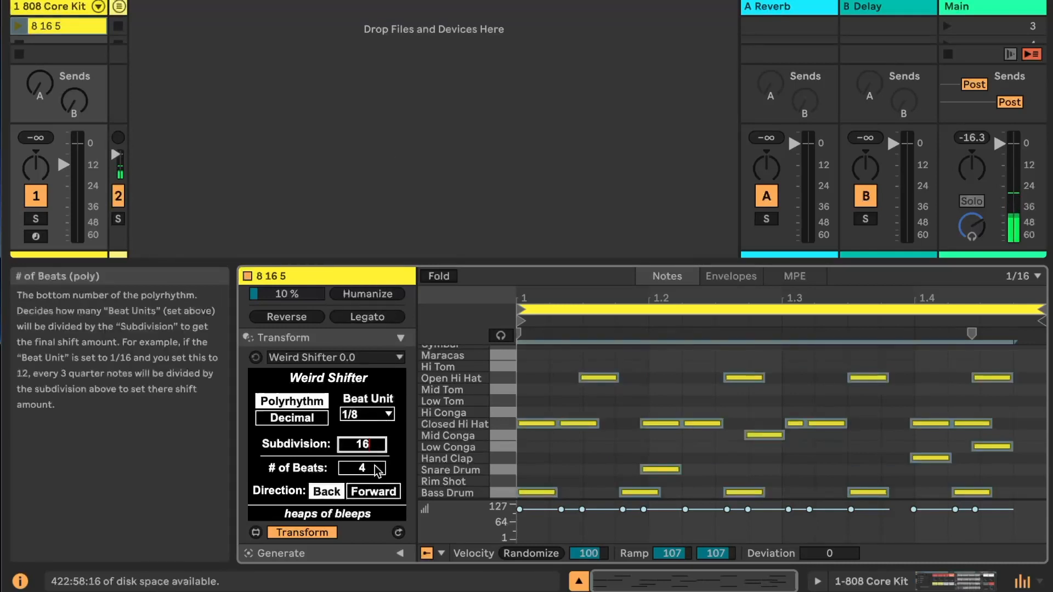
click(374, 469)
text(5)
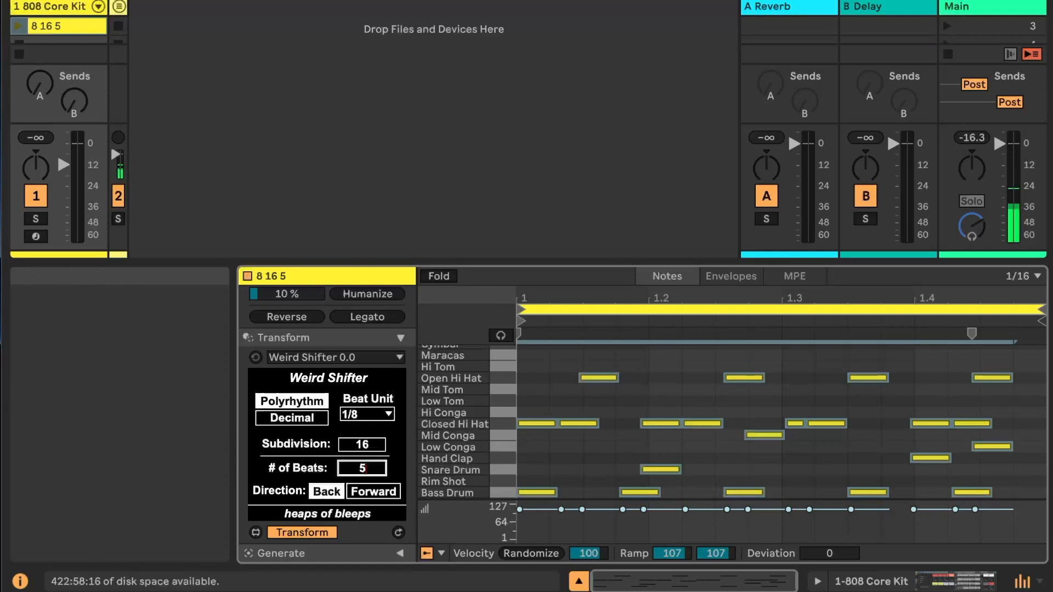
key(Return)
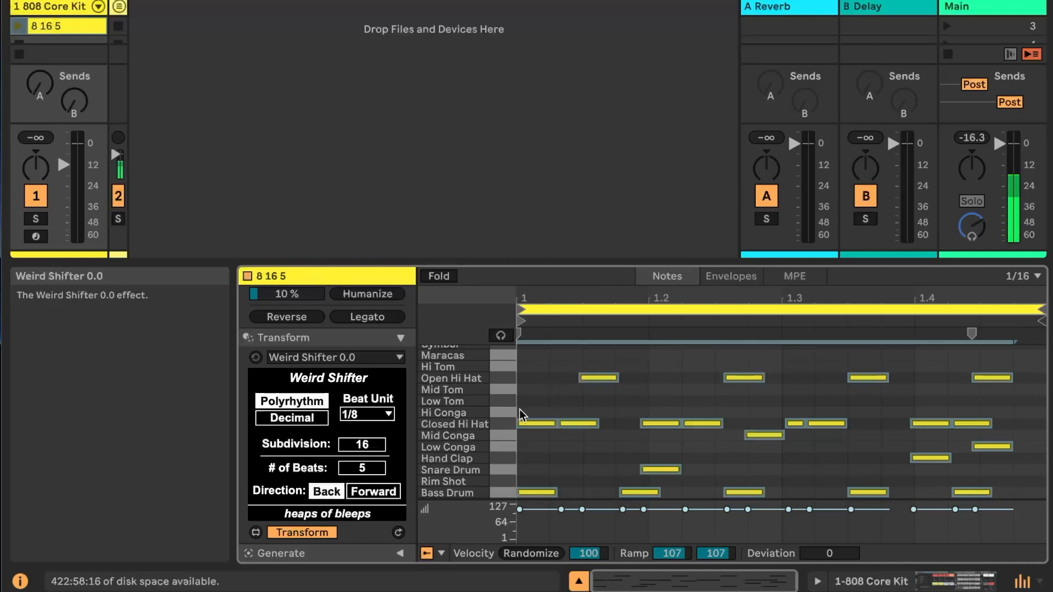
Play the 8 16 5 clip and add a Hi Conga note at its start
click(17, 26)
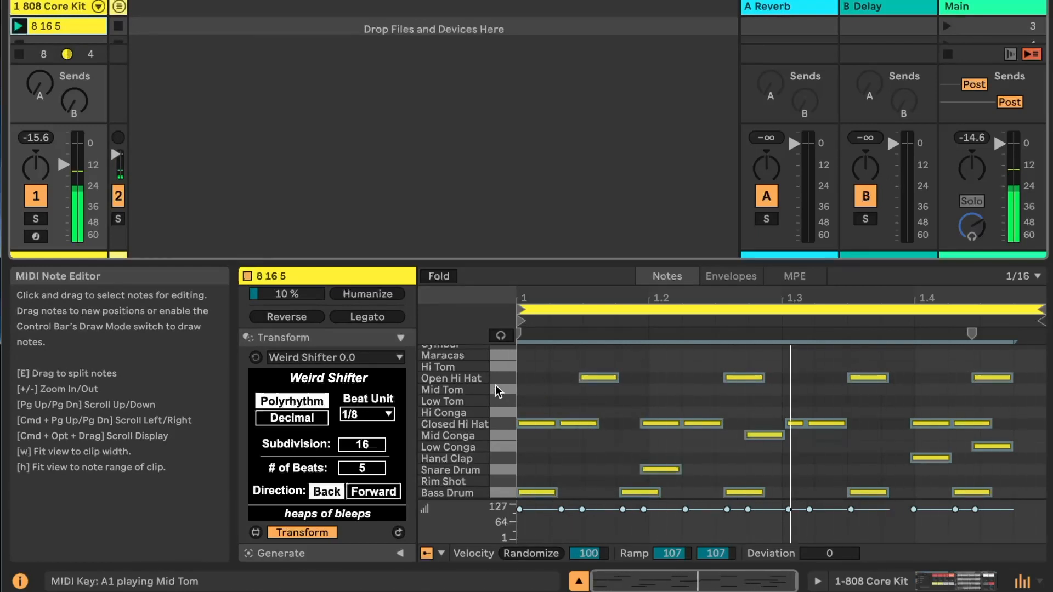
double_click(532, 414)
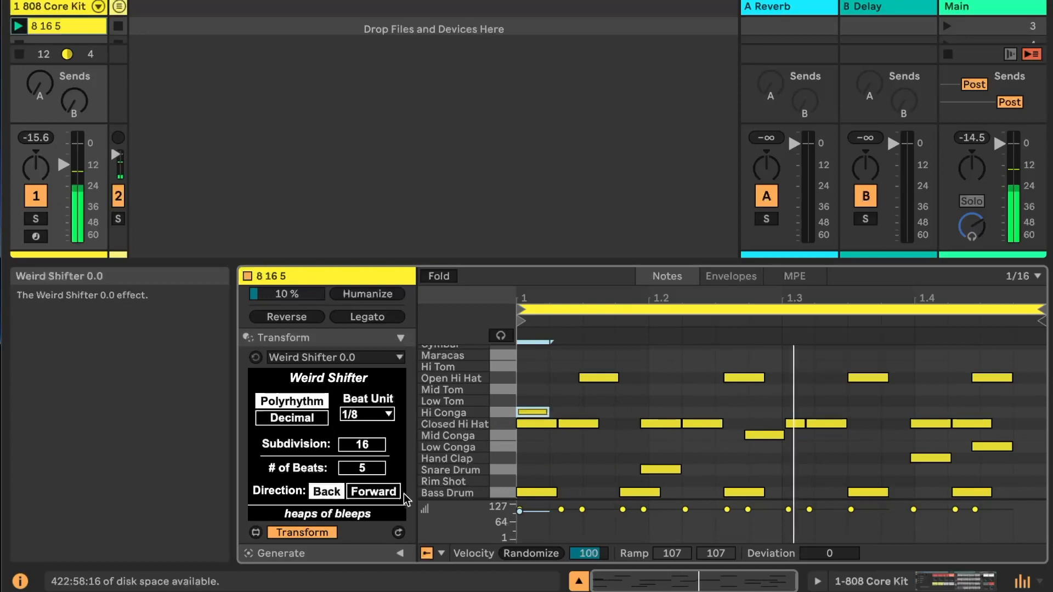
Set the direction to Forward, shift the Hi Conga note ten times with the polyrhythm settings and clear the note selection
click(374, 497)
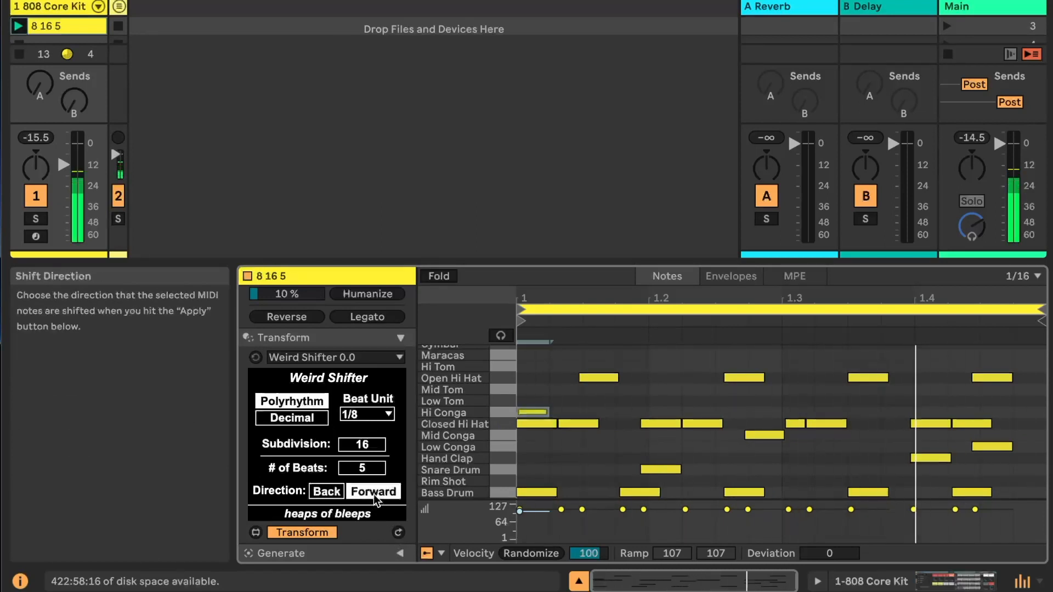
click(399, 532)
click(399, 534)
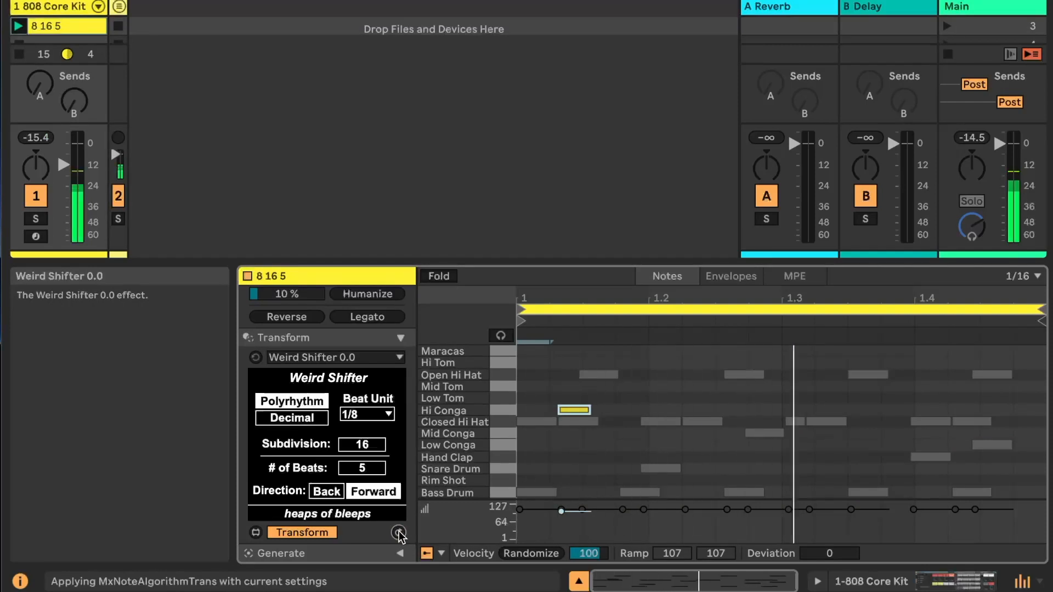
click(400, 534)
click(398, 533)
click(398, 532)
click(399, 533)
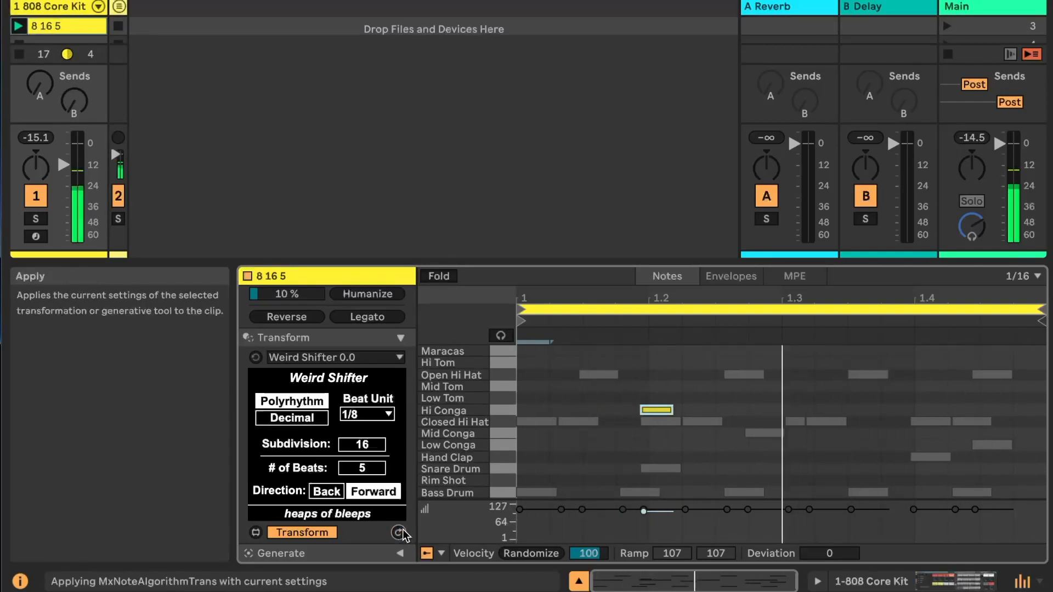
click(400, 532)
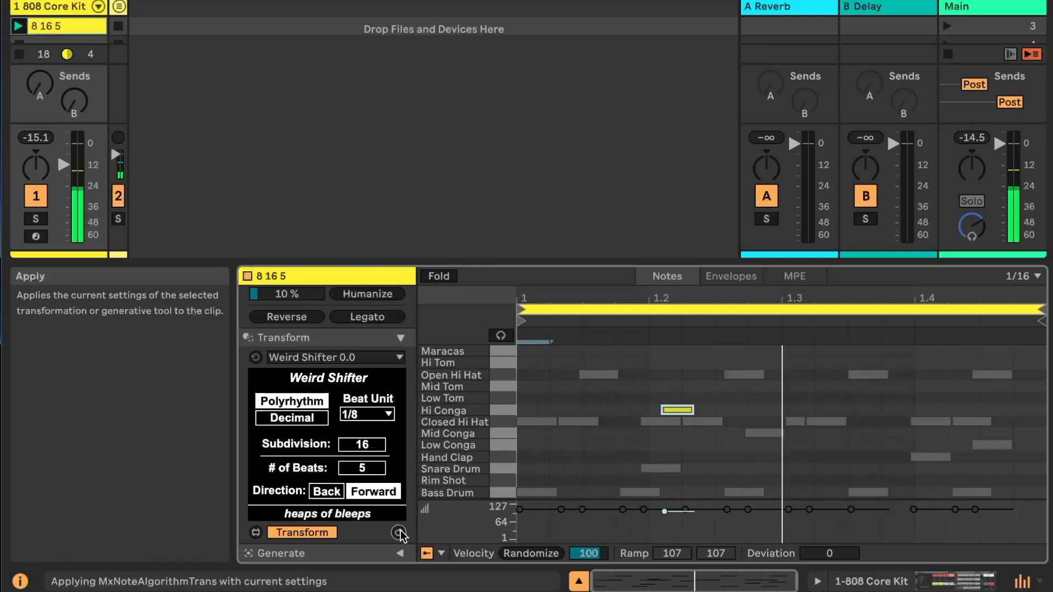
click(399, 532)
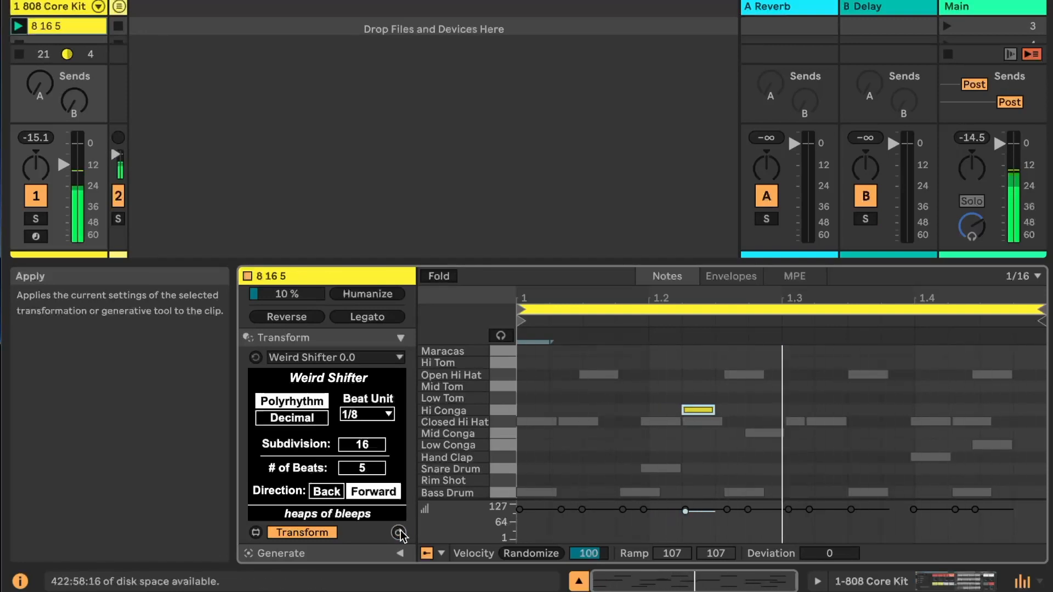
click(400, 532)
click(400, 532)
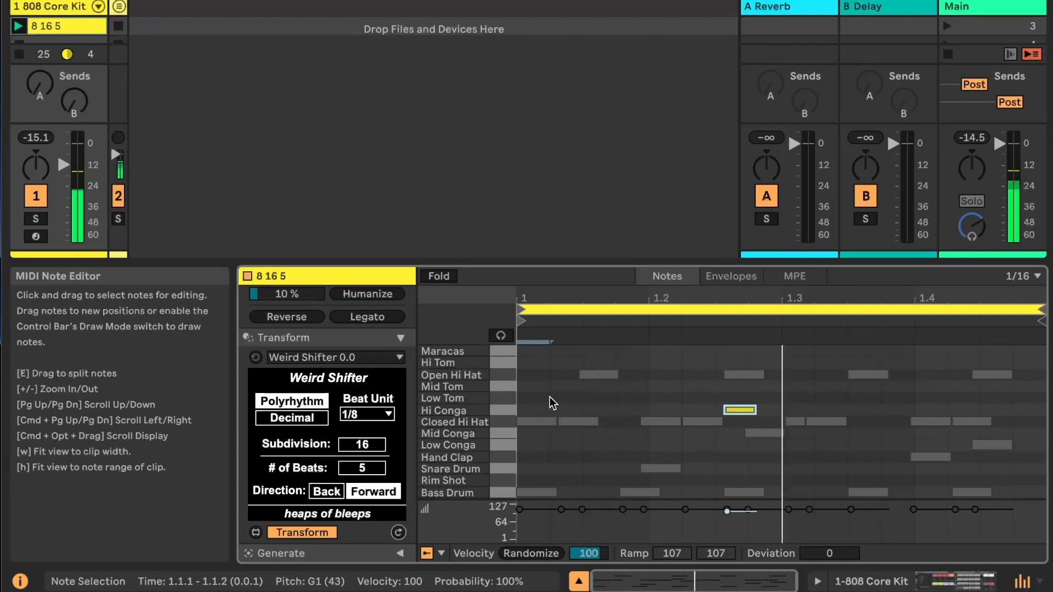
key(super+a)
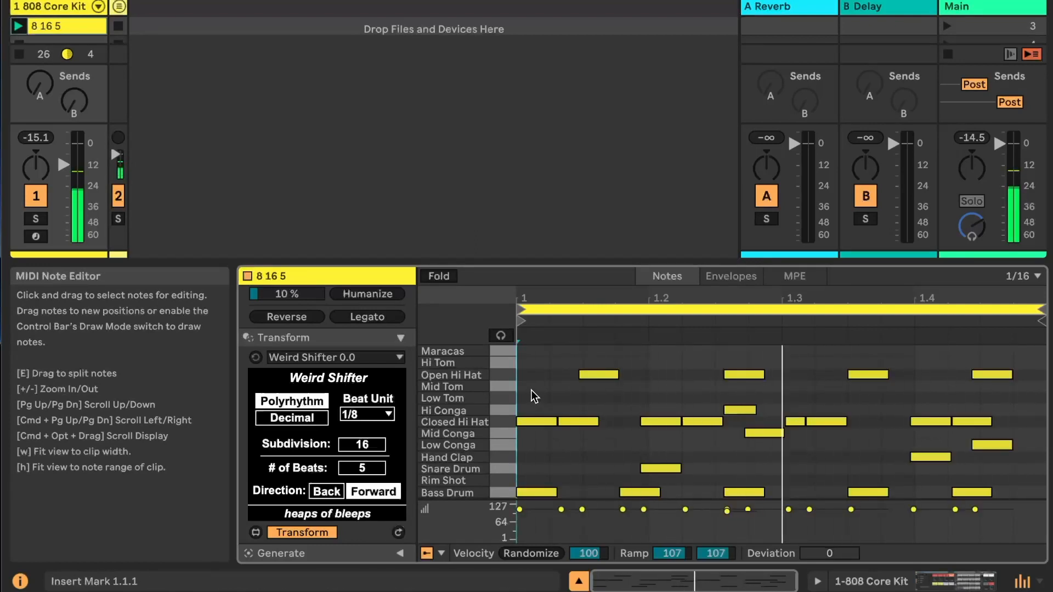
Add a Mid Tom note at the clip's start and shift it forward repeatedly with the polyrhythm settings until it starts just before beat 1.4
double_click(532, 390)
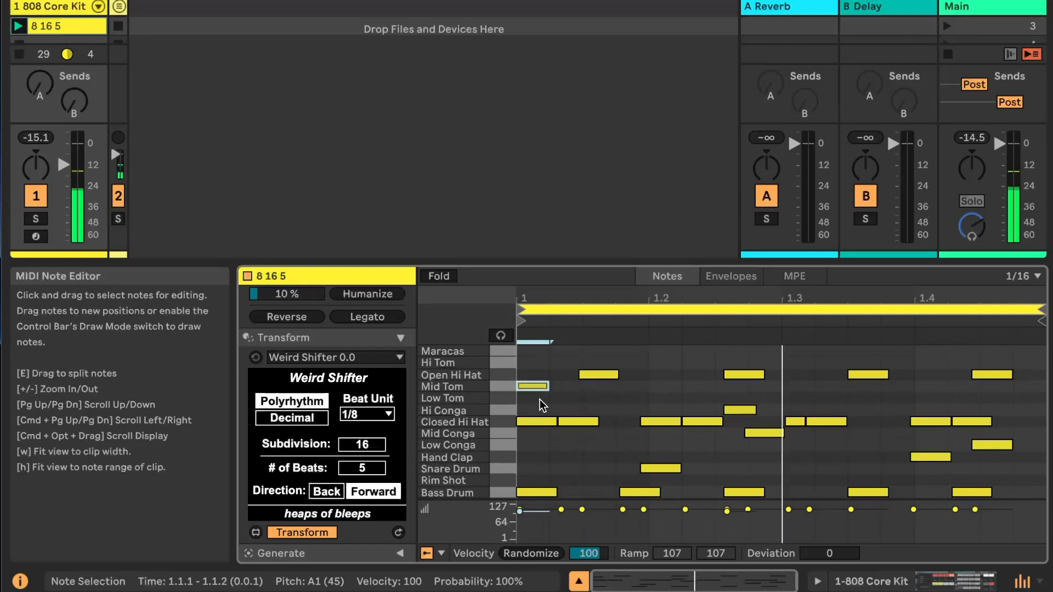
click(398, 533)
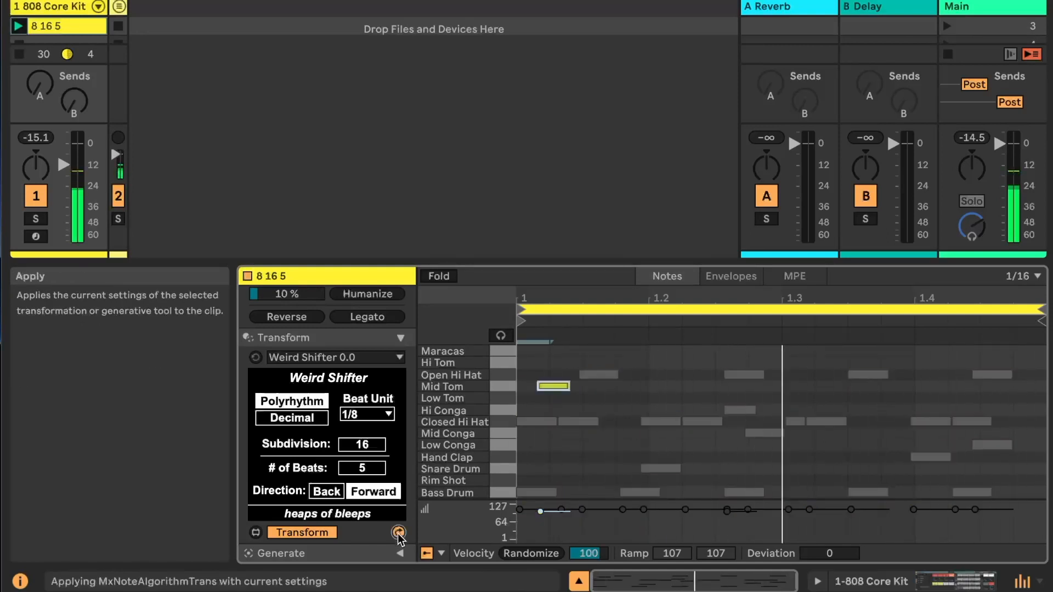
click(398, 535)
click(398, 535)
click(398, 535)
click(399, 536)
click(398, 535)
click(398, 535)
click(398, 536)
click(398, 535)
click(398, 535)
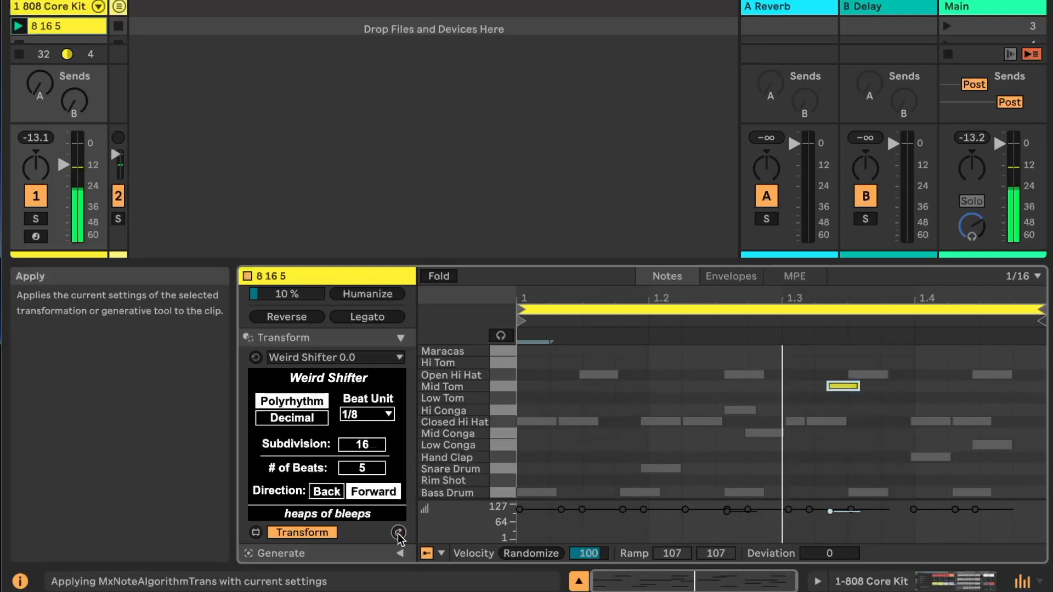
click(398, 536)
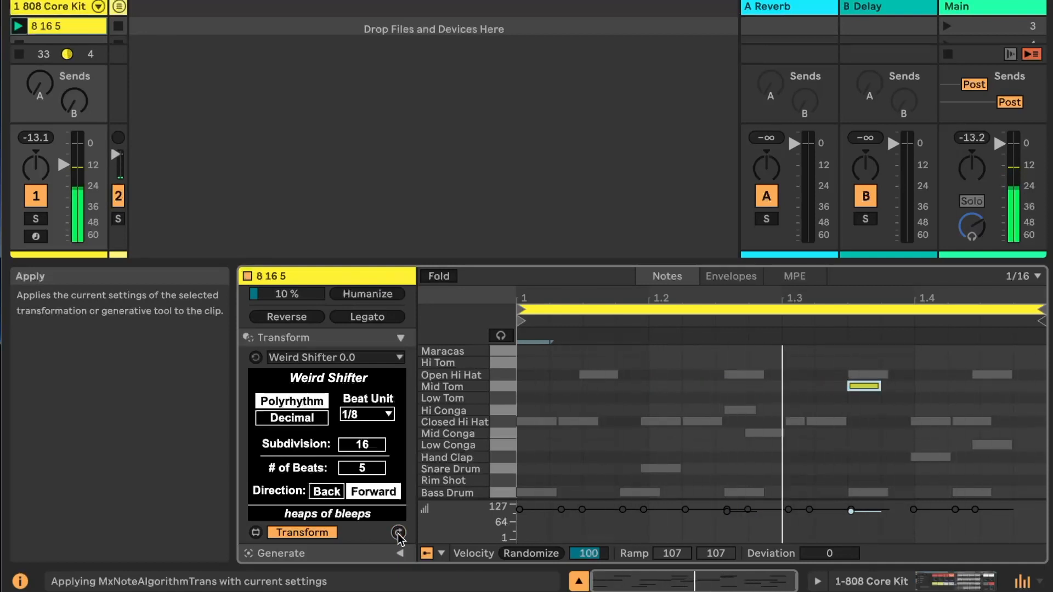
click(397, 534)
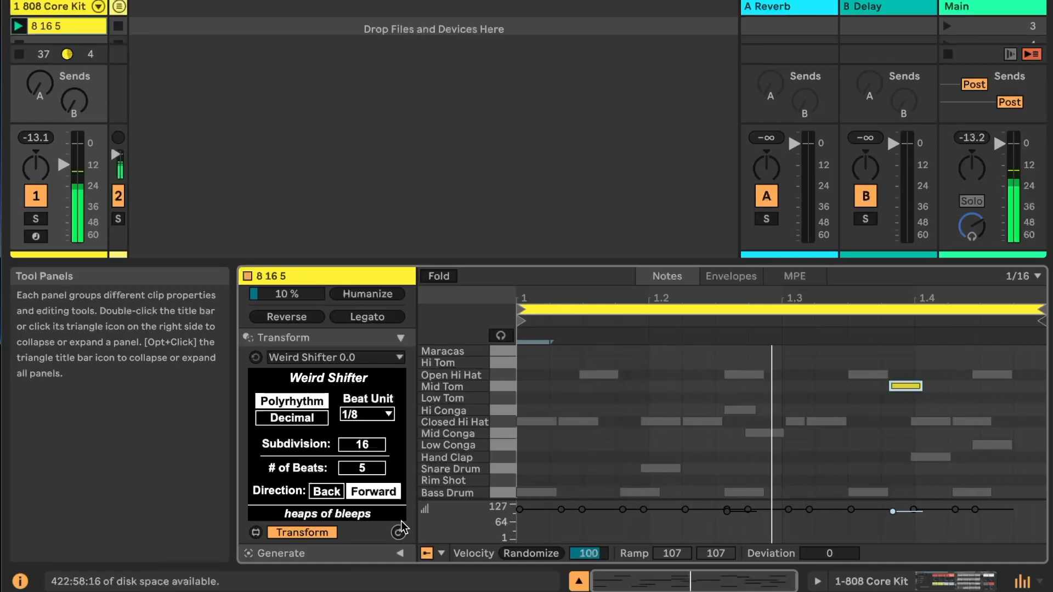
Set the direction to Back and shift the Mid Tom note twice with the polyrhythm settings
click(399, 533)
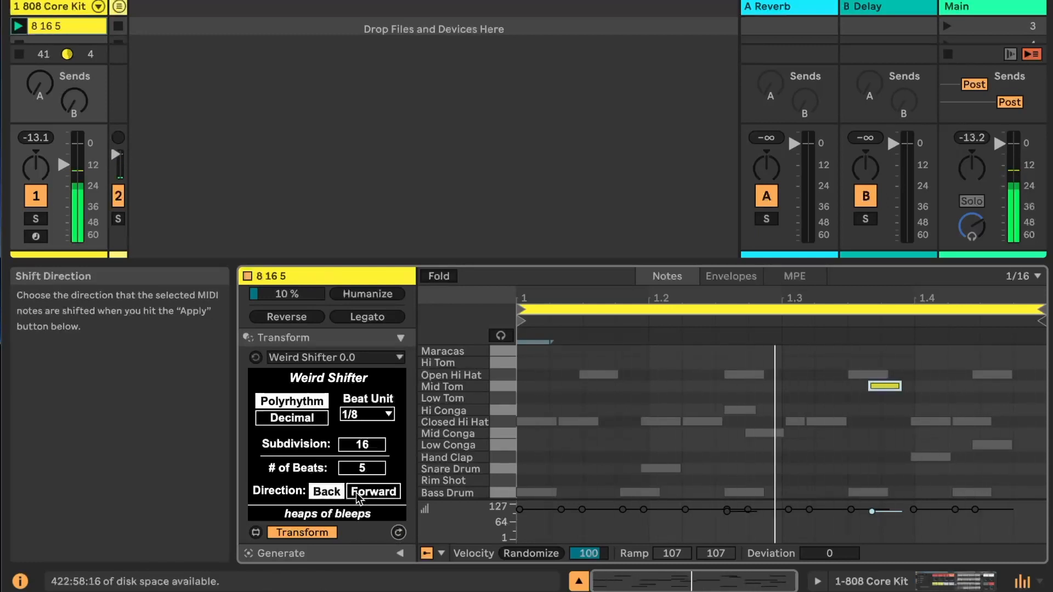
click(398, 533)
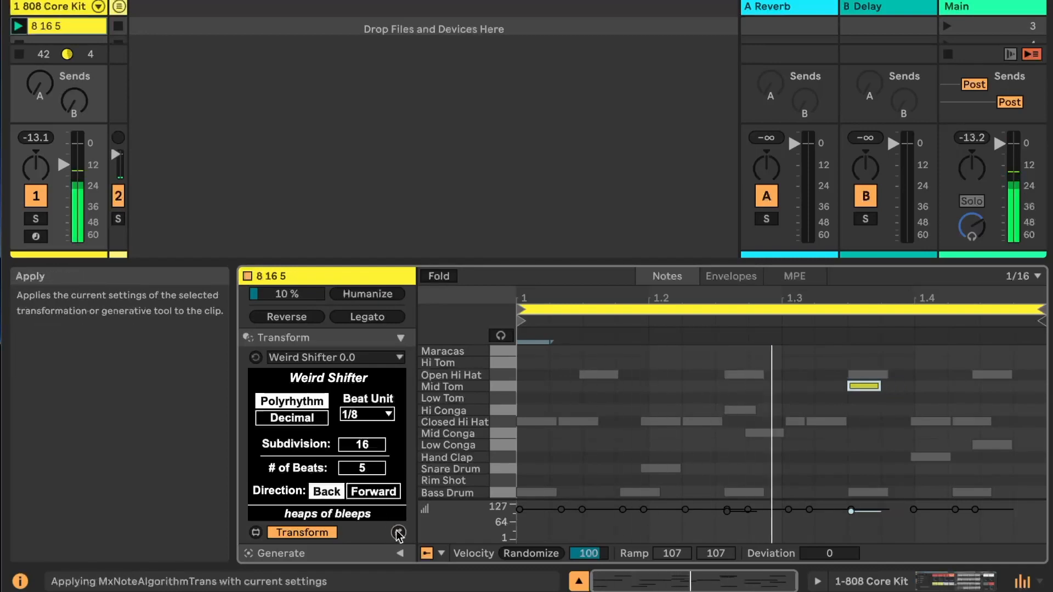
Set the direction to Forward, shift the Mid Tom note until it aligns with the last Bass Drum note, and stop the clip
click(374, 492)
click(397, 533)
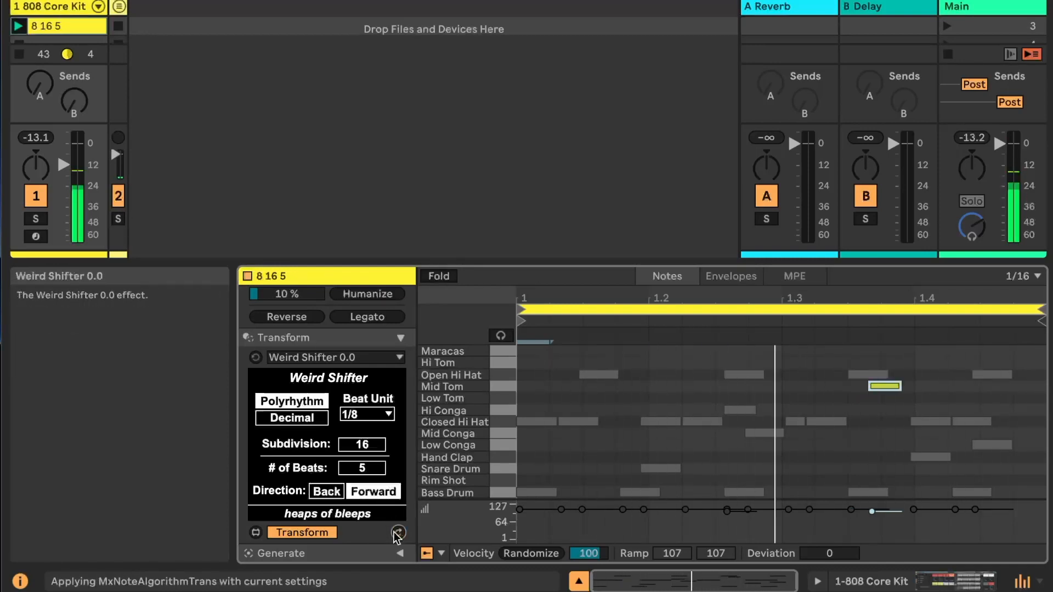
click(398, 533)
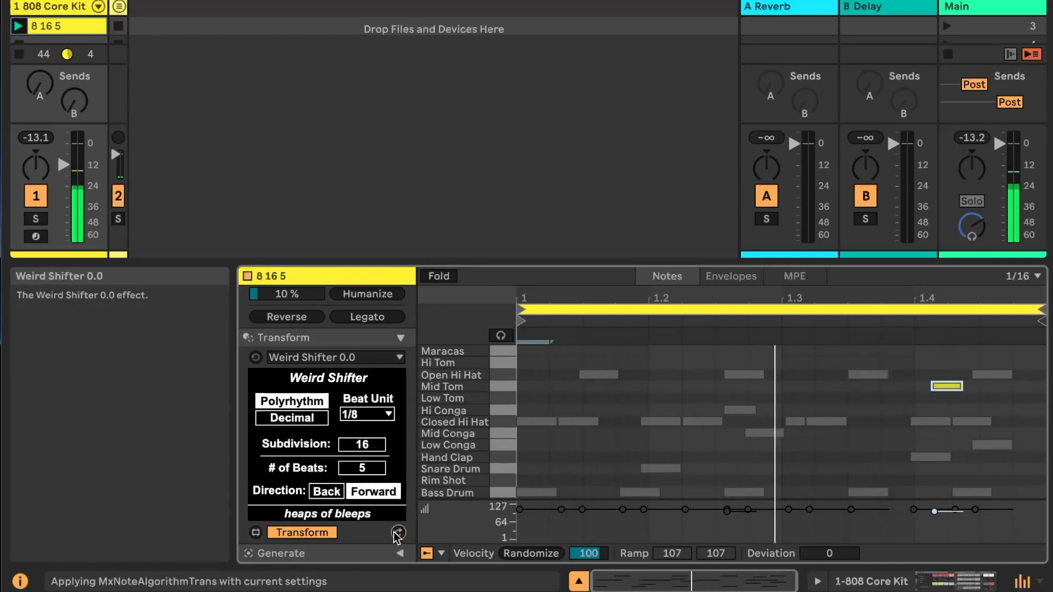
click(398, 533)
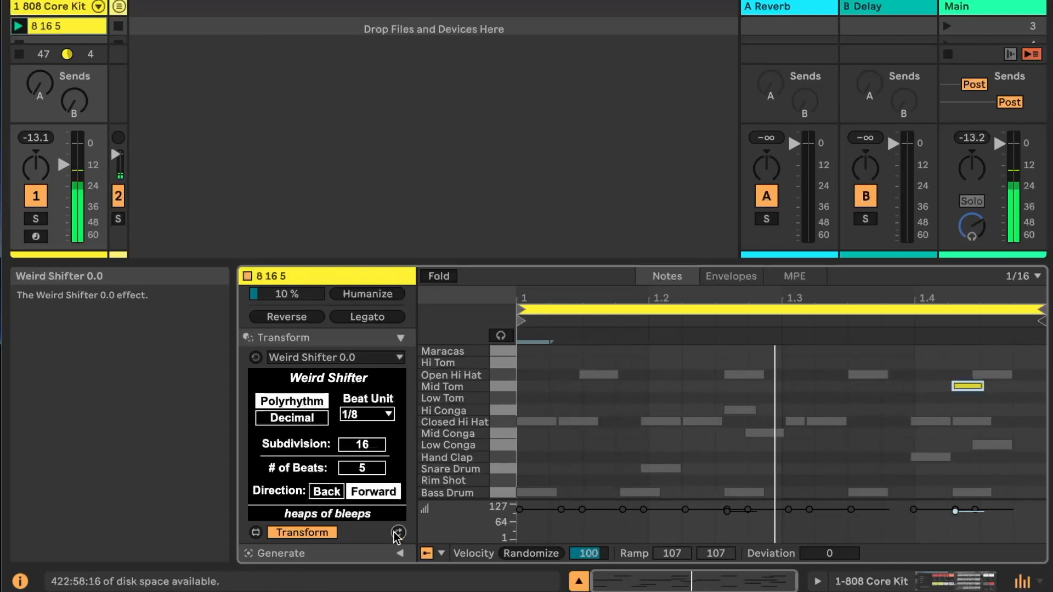
click(20, 53)
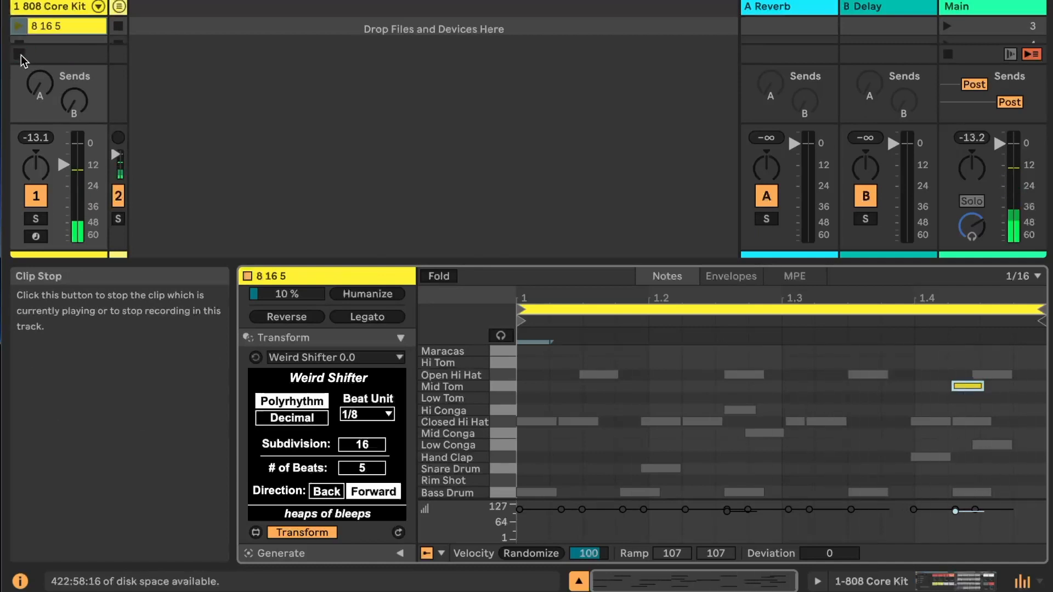